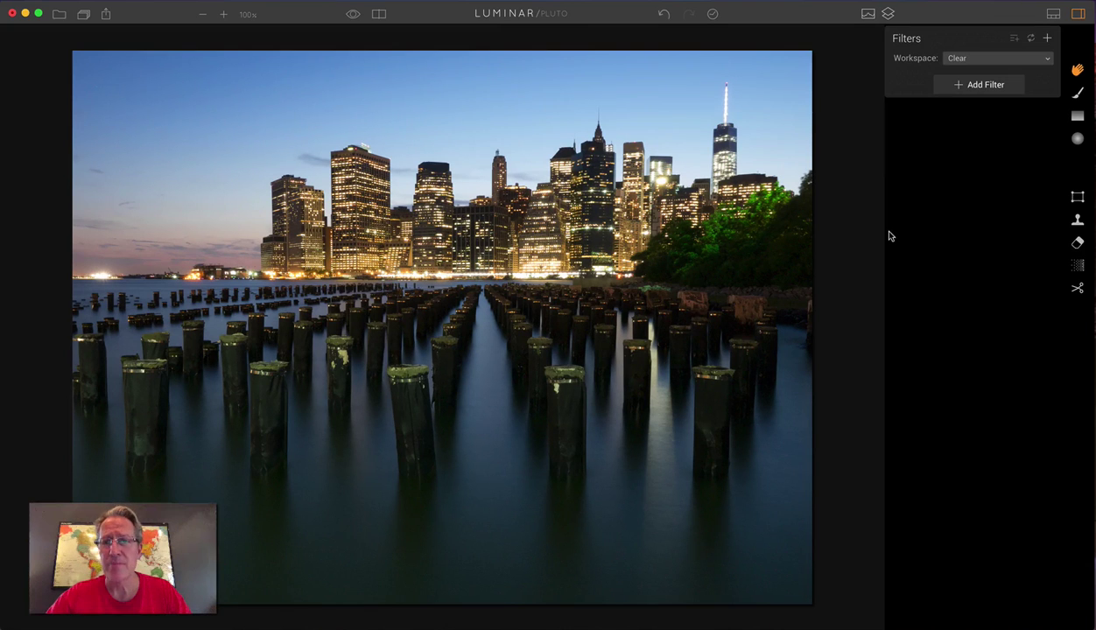
Step: Add a Curves filter to the skyline photo from the Add Filters list
{"action": "left_click", "coordinate": [989, 85]}
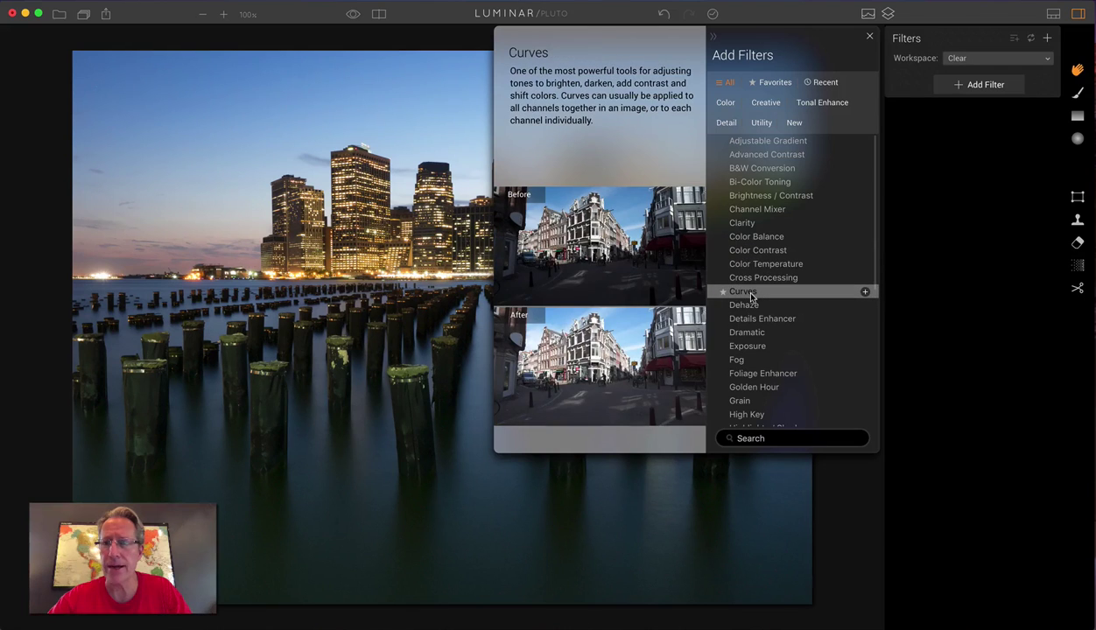
{"action": "left_click", "coordinate": [750, 295]}
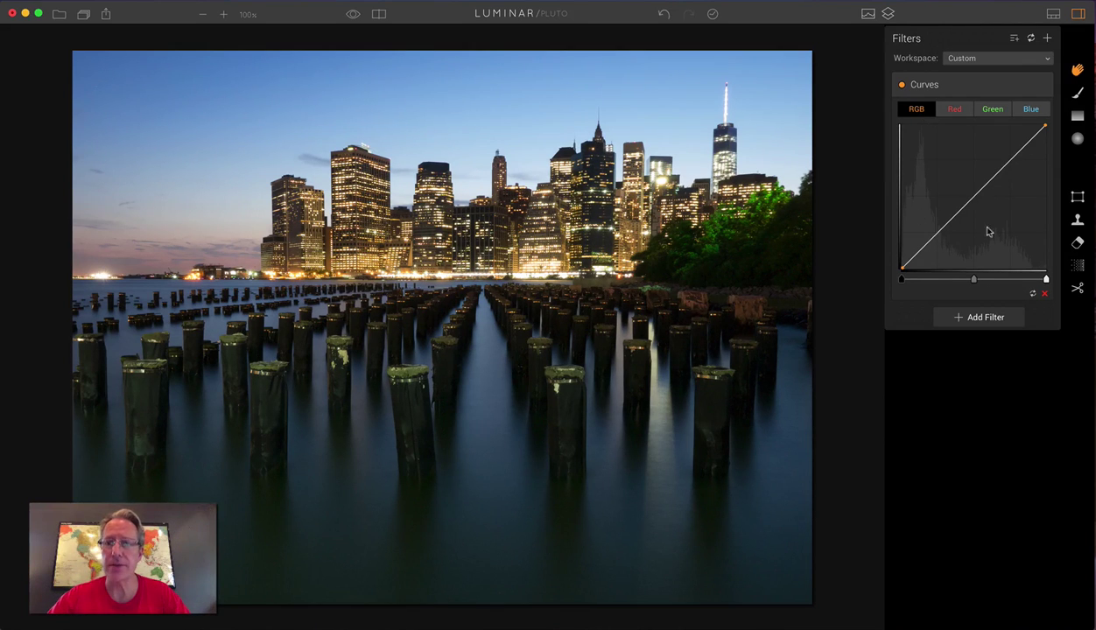
{"action": "left_click", "coordinate": [952, 110]}
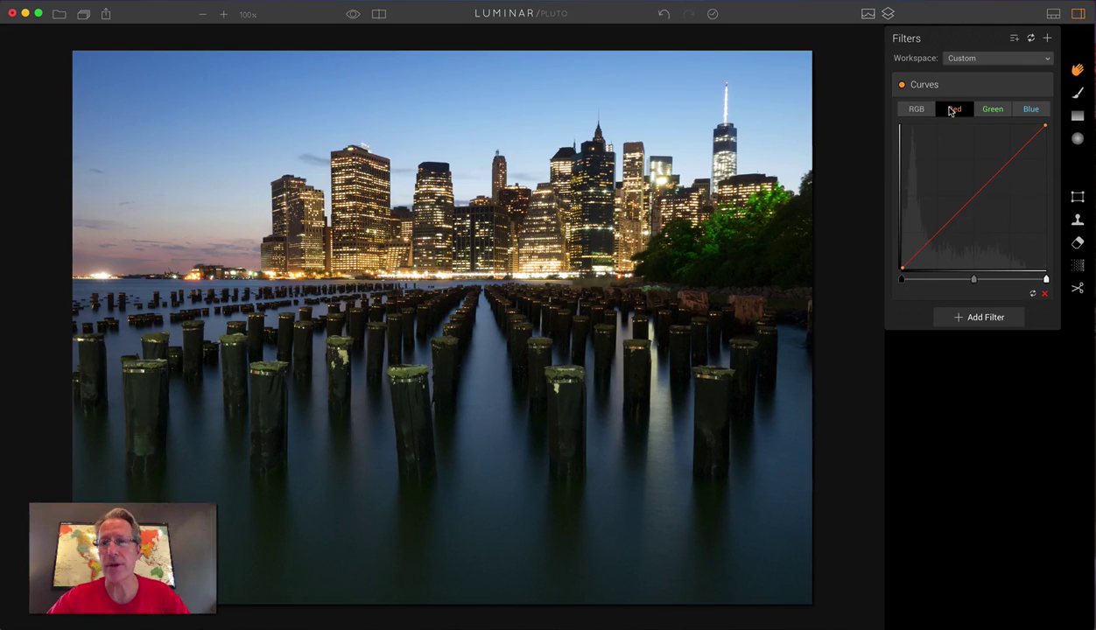
{"action": "left_click", "coordinate": [996, 111]}
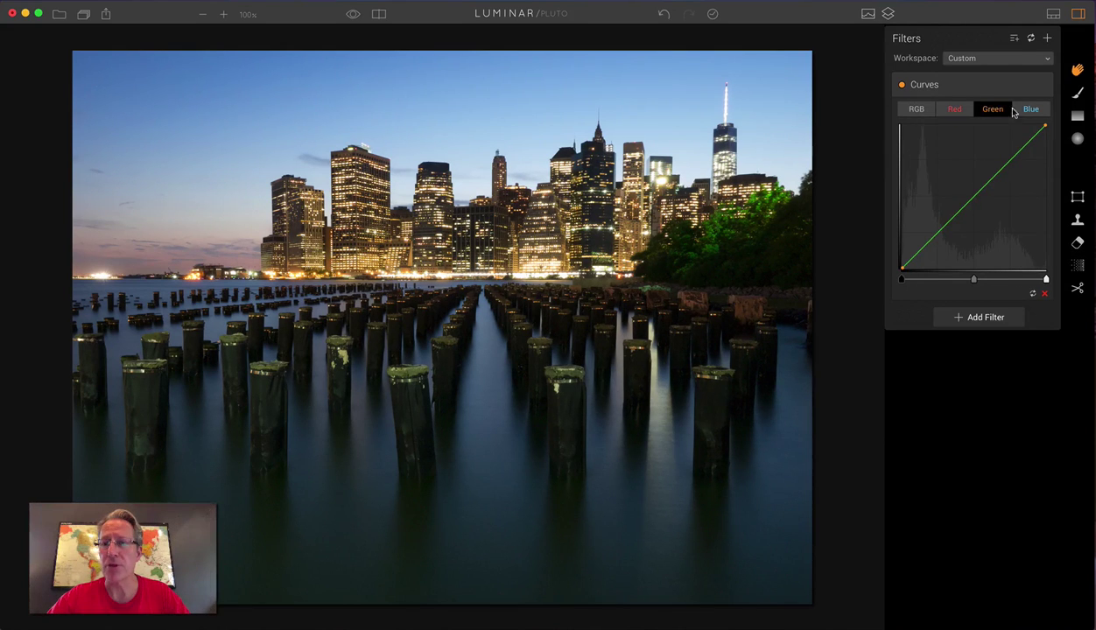
{"action": "left_click", "coordinate": [1028, 110]}
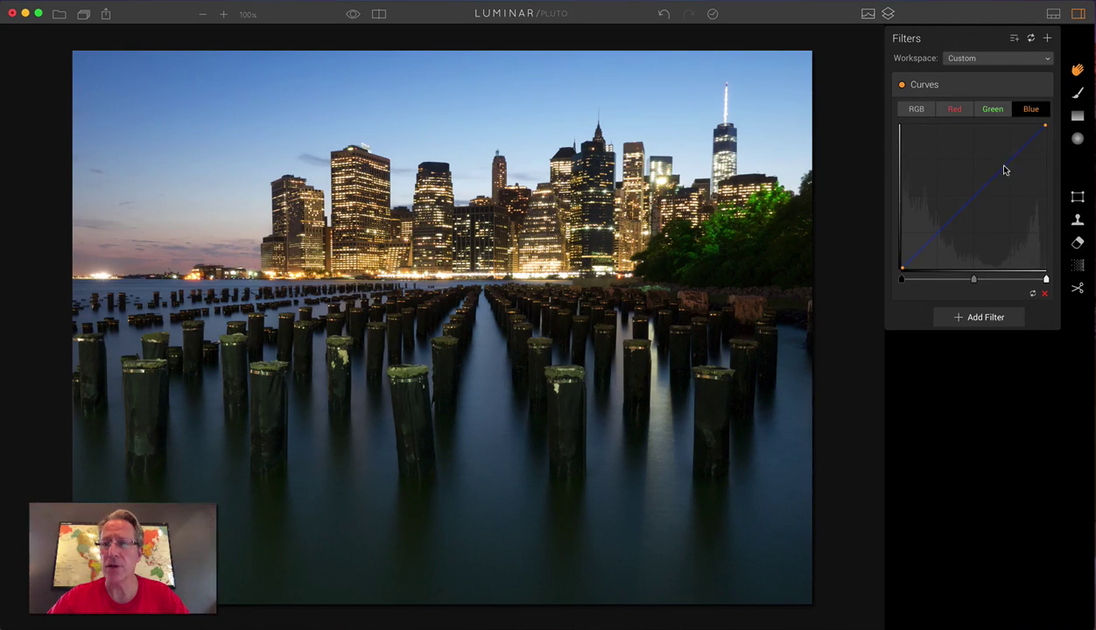
{"action": "left_click", "coordinate": [975, 111]}
{"action": "left_click", "coordinate": [955, 111]}
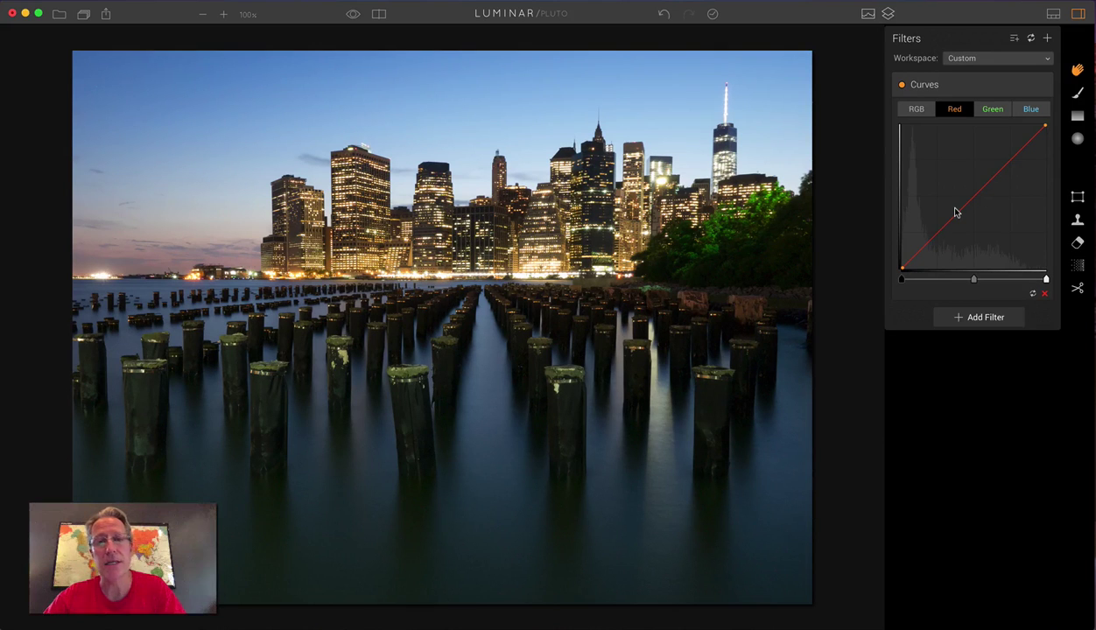
{"action": "left_click", "coordinate": [911, 109]}
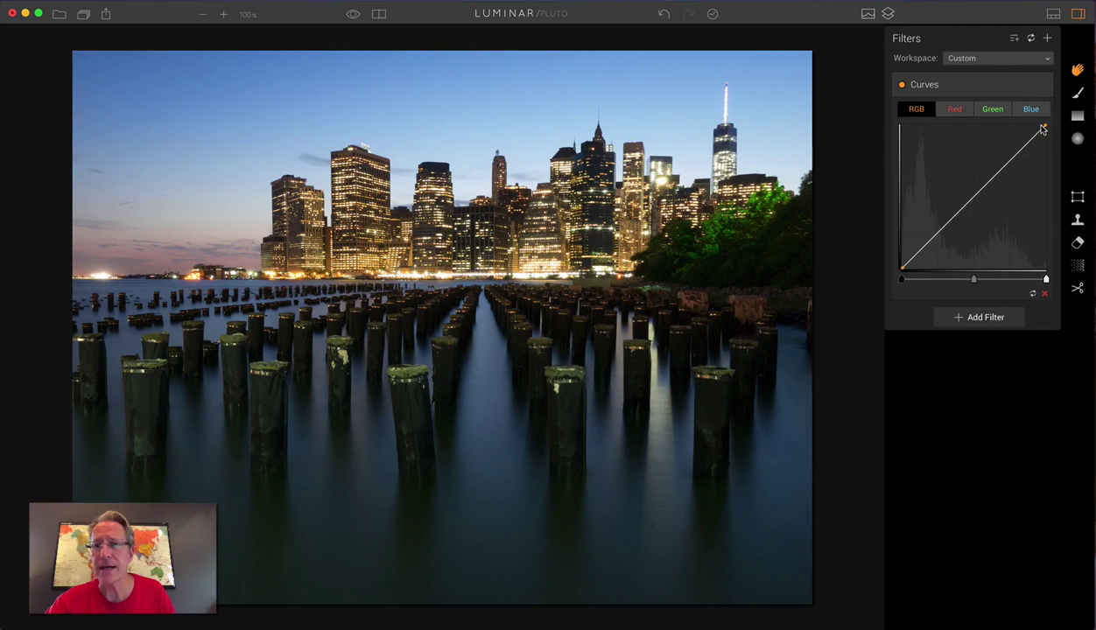
Step: Lower the RGB curve's top-right endpoint and raise the bottom-left black point slightly
{"action": "left_click_drag", "start_coordinate": [1043, 130], "coordinate": [1041, 168]}
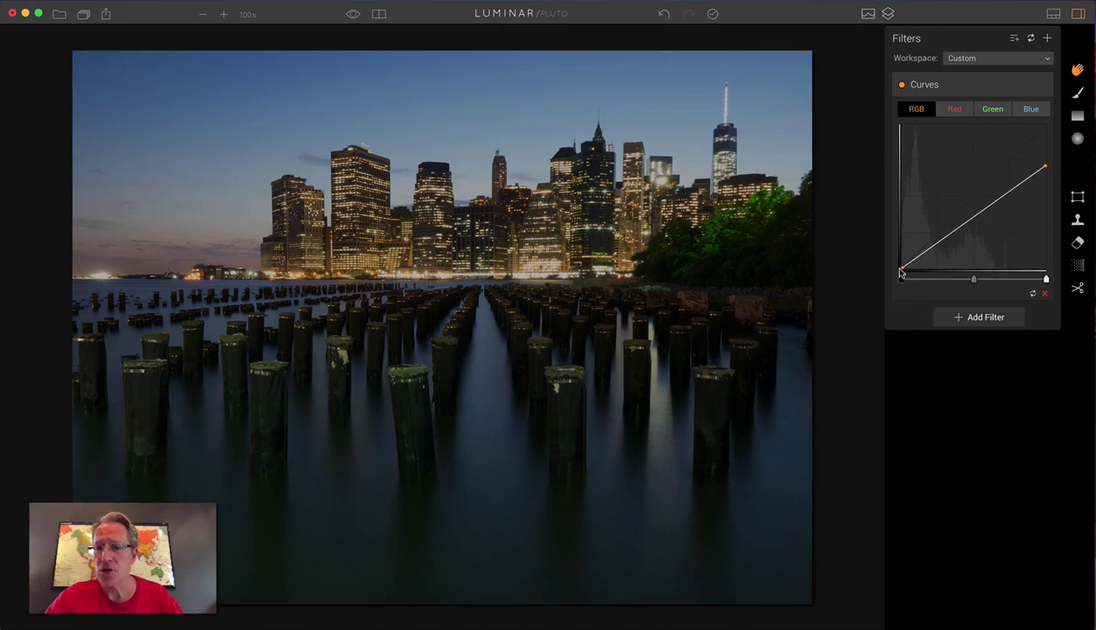
{"action": "mouse_move", "coordinate": [898, 272]}
{"action": "left_mouse_down"}
{"action": "mouse_move", "coordinate": [884, 270]}
{"action": "mouse_move", "coordinate": [918, 273]}
{"action": "mouse_move", "coordinate": [897, 274]}
{"action": "mouse_move", "coordinate": [894, 256]}
{"action": "left_mouse_up"}
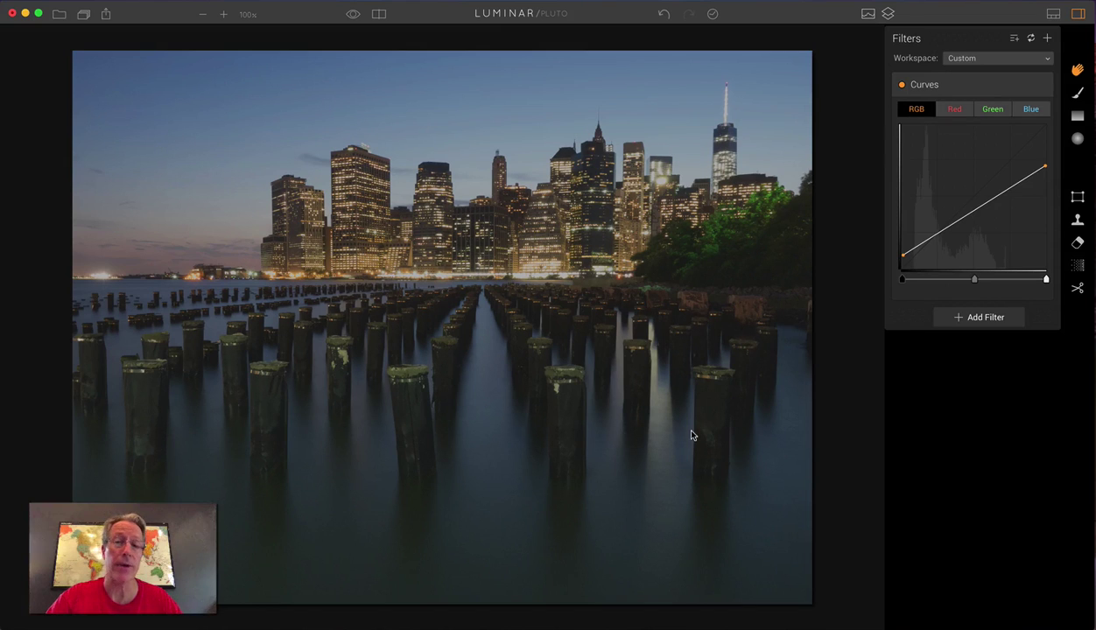
{"action": "mouse_move", "coordinate": [1024, 293]}
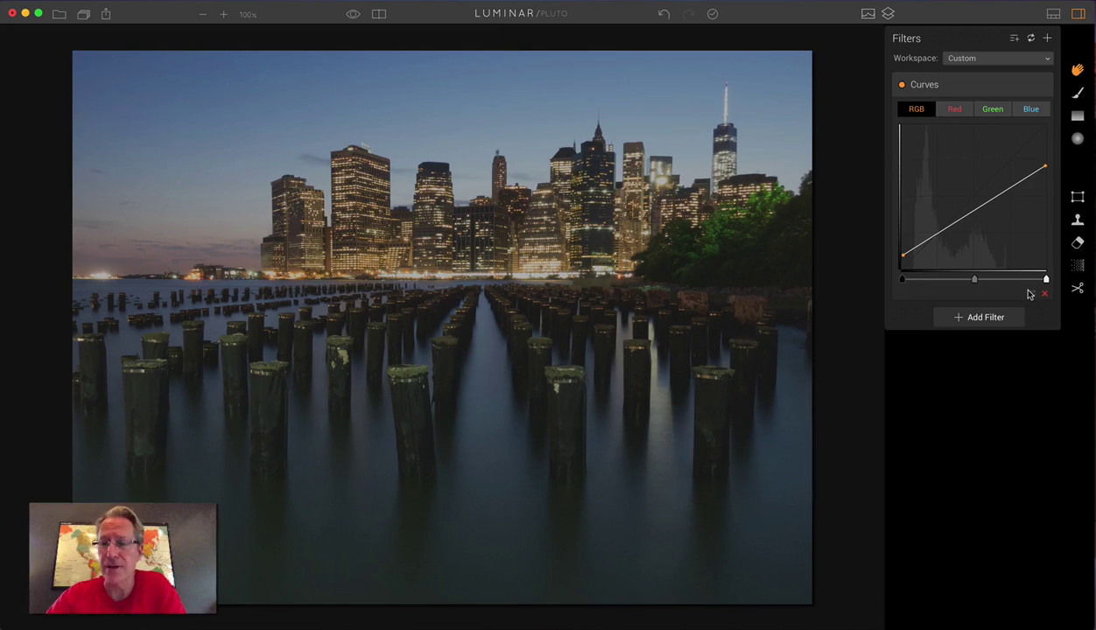
Step: Reset the RGB curve, shape a two-point S-curve, and toggle Curves off and on to compare
{"action": "left_click", "coordinate": [1030, 294]}
{"action": "left_click", "coordinate": [1008, 165]}
{"action": "left_click_drag", "start_coordinate": [1008, 165], "coordinate": [1004, 156]}
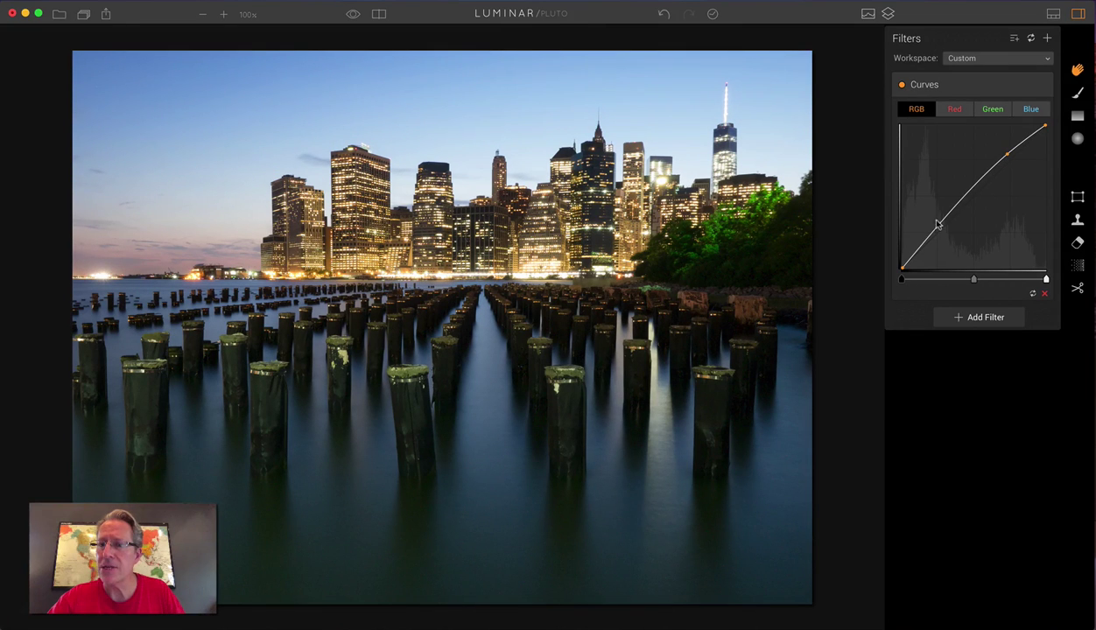
{"action": "left_click_drag", "start_coordinate": [933, 237], "coordinate": [937, 240]}
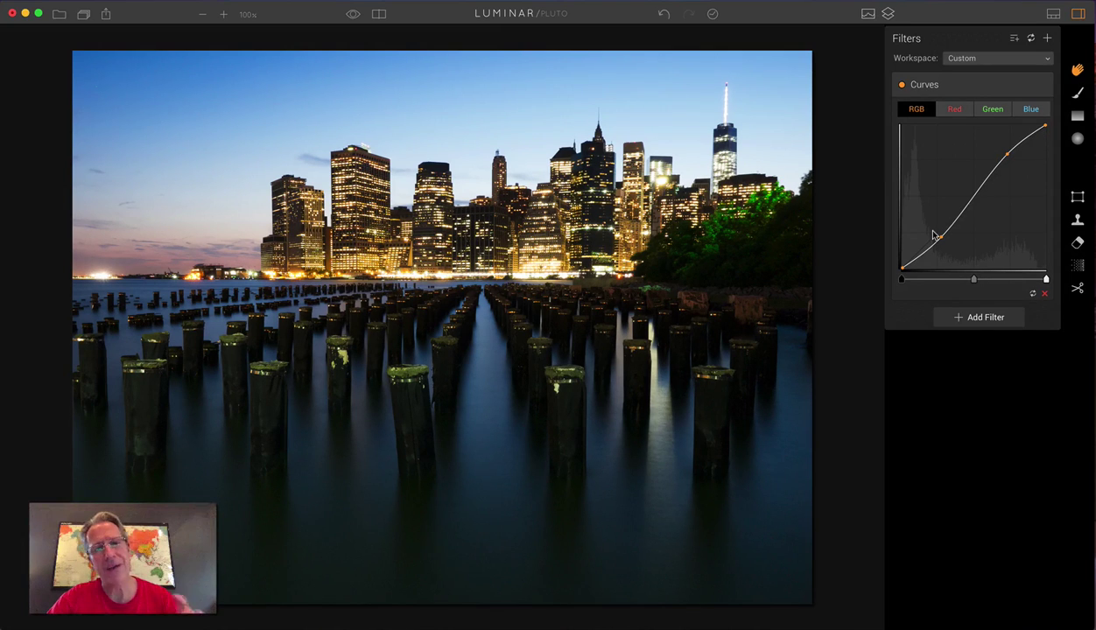
{"action": "left_click", "coordinate": [901, 85]}
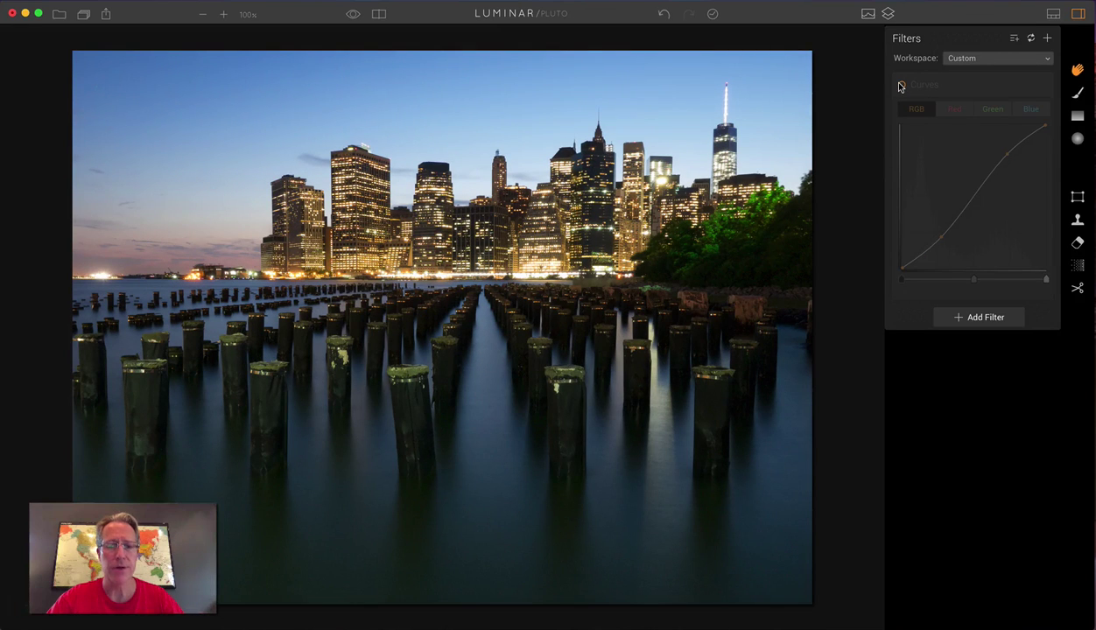
{"action": "left_click", "coordinate": [901, 85]}
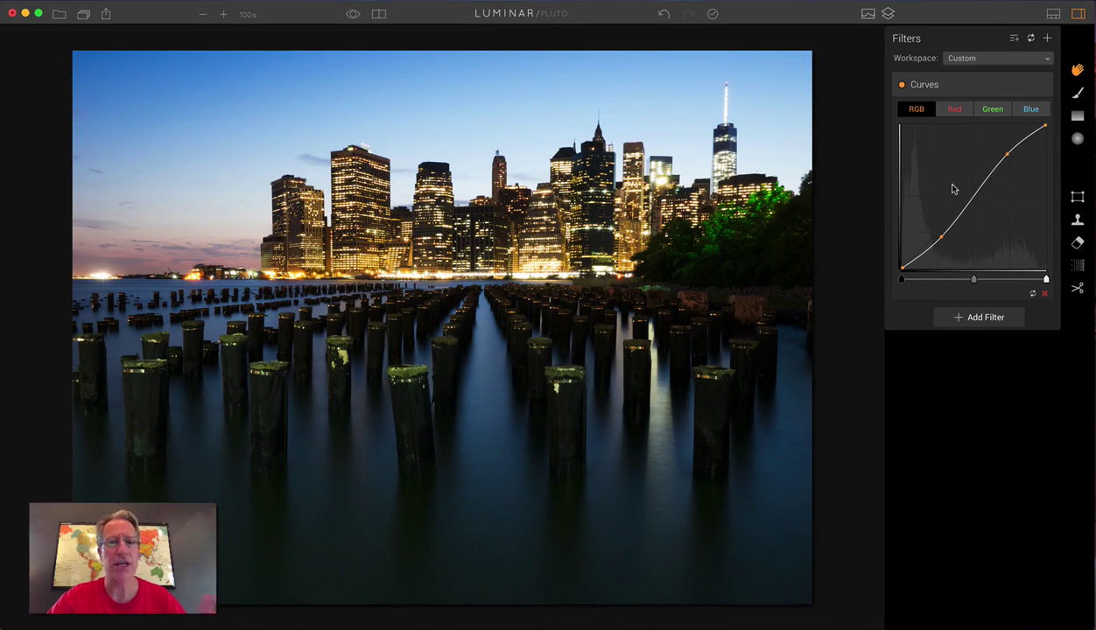
Step: Reset the RGB curve, then lower its top endpoint, toggling Curves off and on to compare
{"action": "left_click", "coordinate": [1032, 294]}
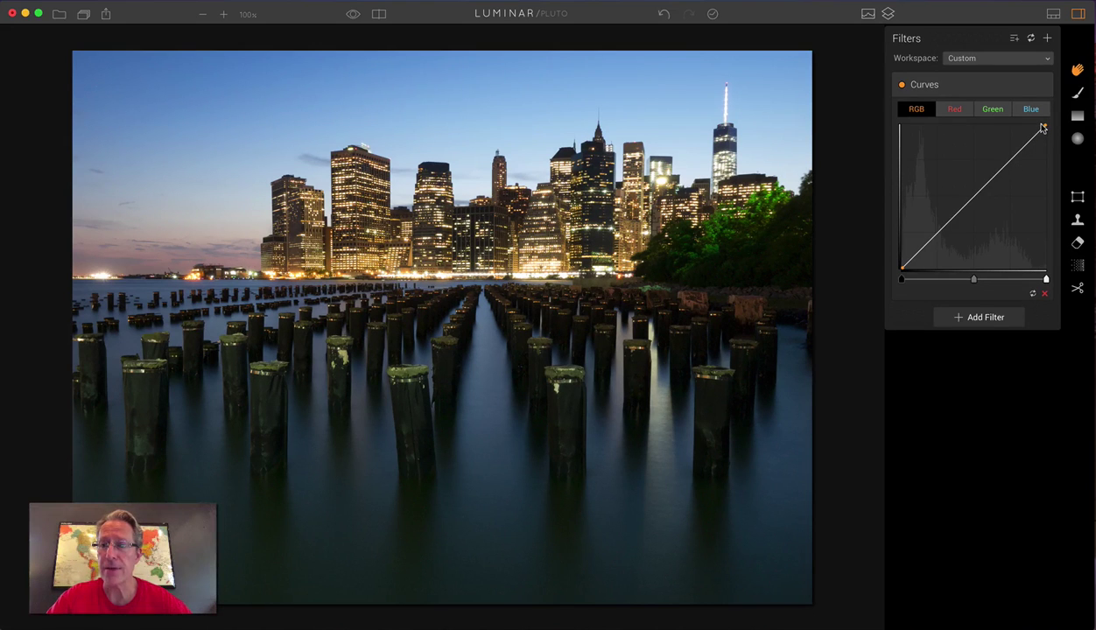
{"action": "left_click_drag", "start_coordinate": [1041, 129], "coordinate": [1041, 161]}
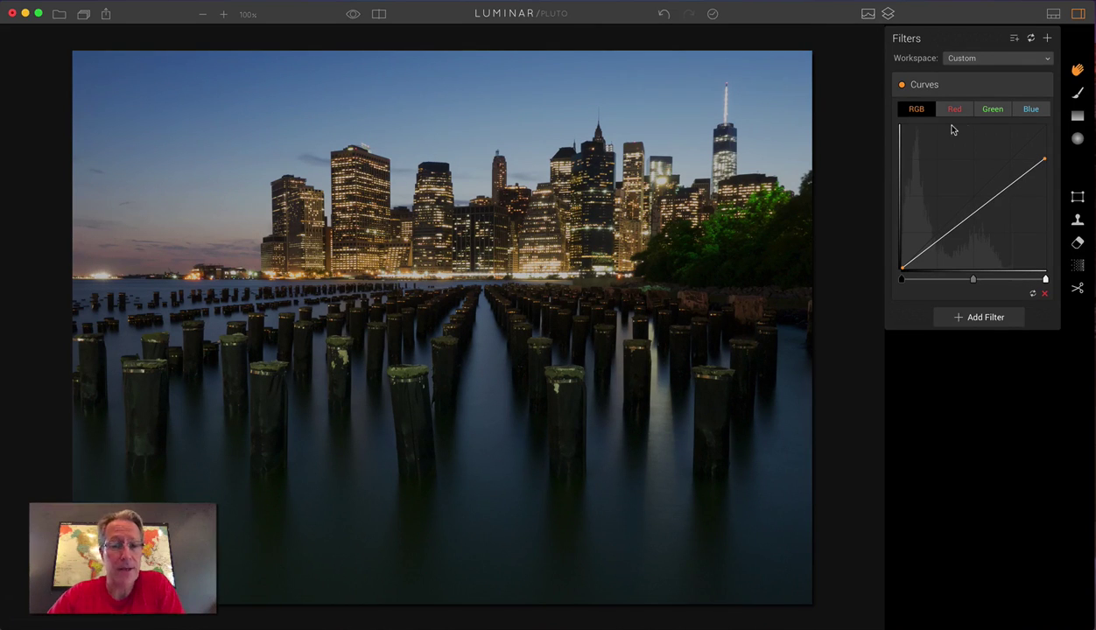
{"action": "left_click", "coordinate": [900, 85]}
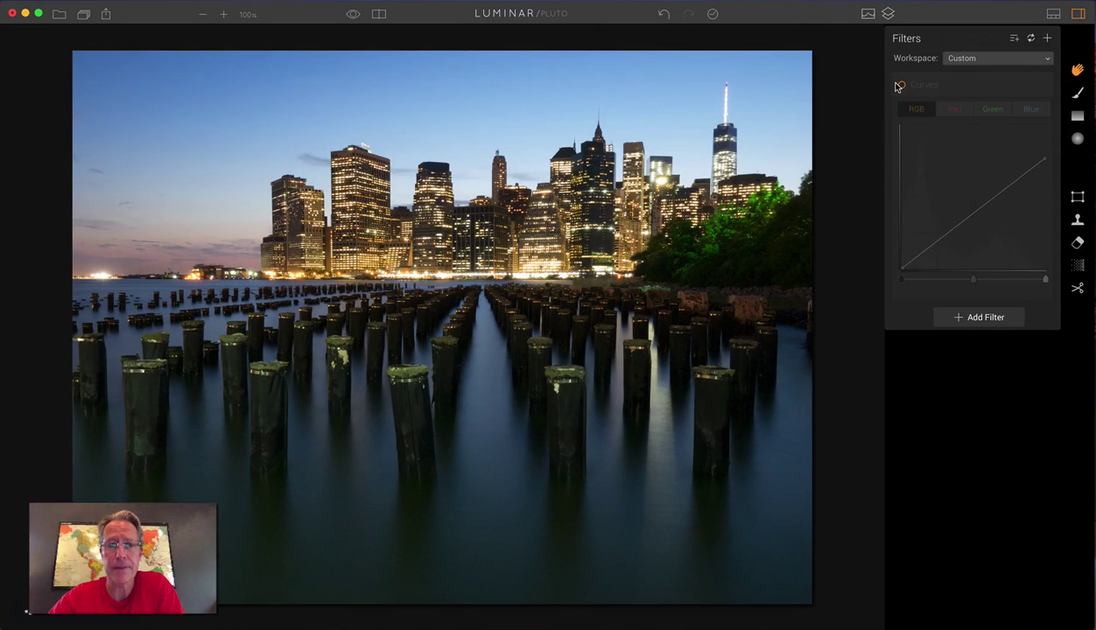
{"action": "left_click", "coordinate": [899, 85]}
{"action": "left_click", "coordinate": [942, 110]}
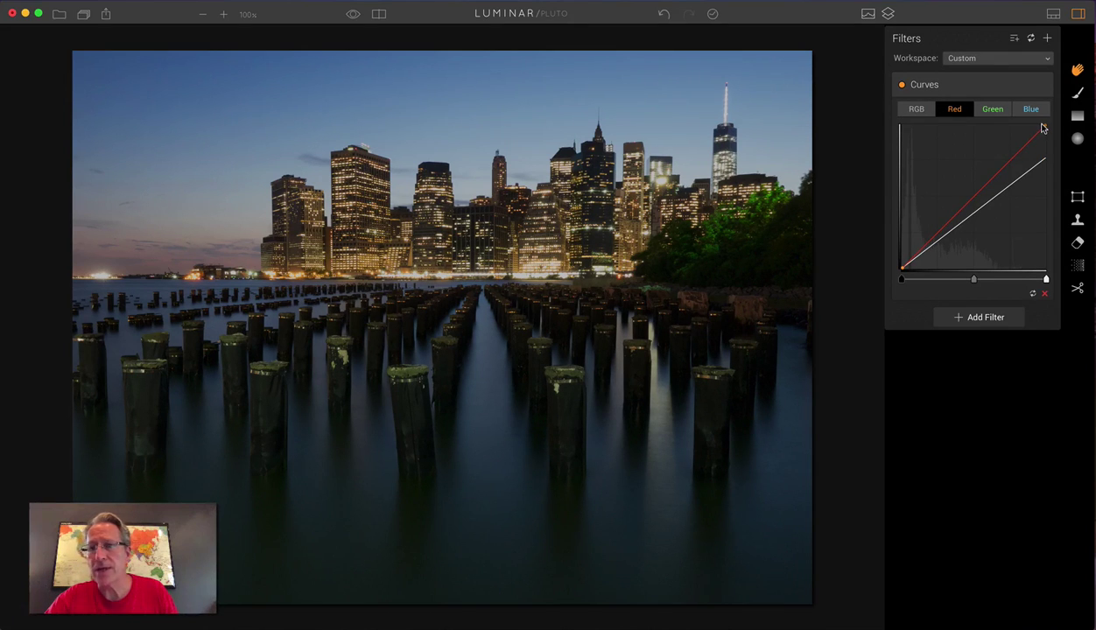
Step: Pull the red curve's top endpoint left for pinker highlights, keeping its shadow point at the corner
{"action": "left_click_drag", "start_coordinate": [1042, 129], "coordinate": [1014, 129]}
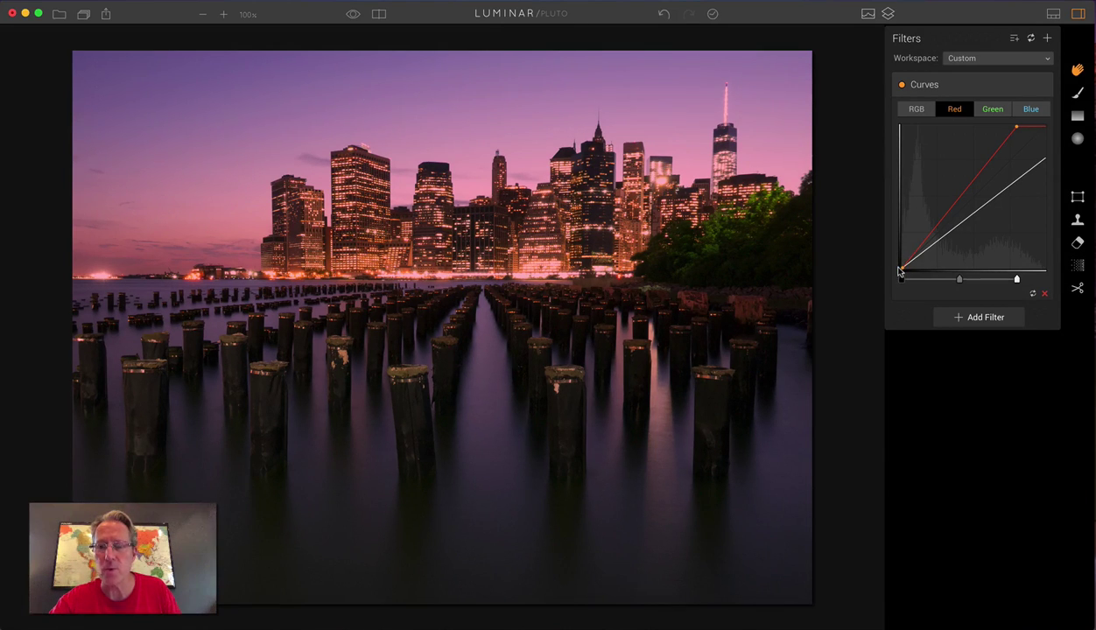
{"action": "left_click_drag", "start_coordinate": [900, 272], "coordinate": [899, 251]}
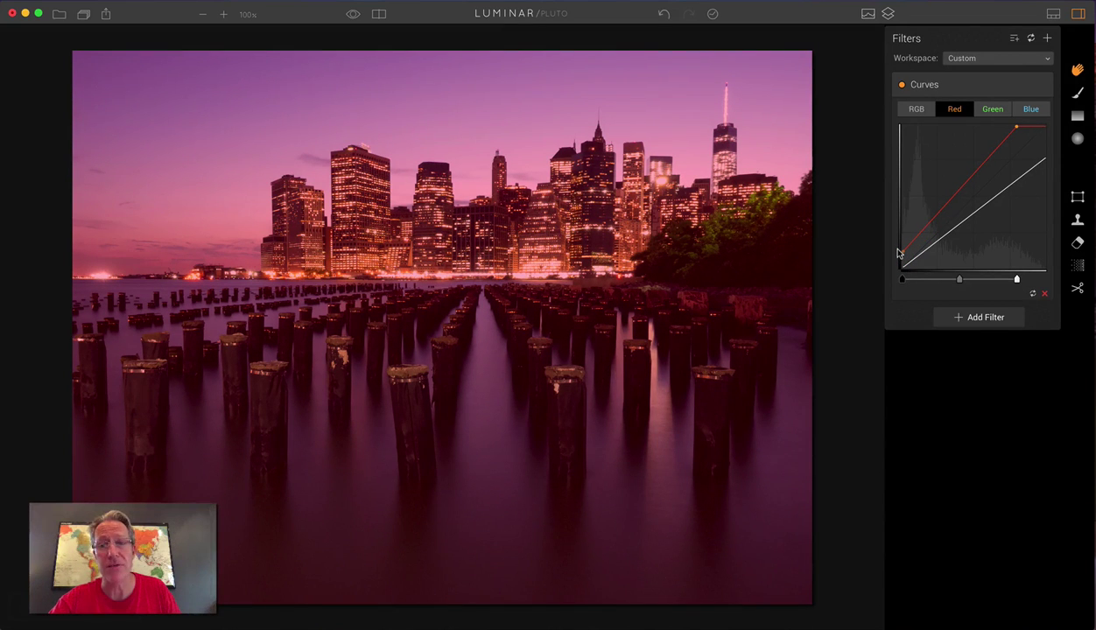
{"action": "left_click_drag", "start_coordinate": [897, 254], "coordinate": [906, 268]}
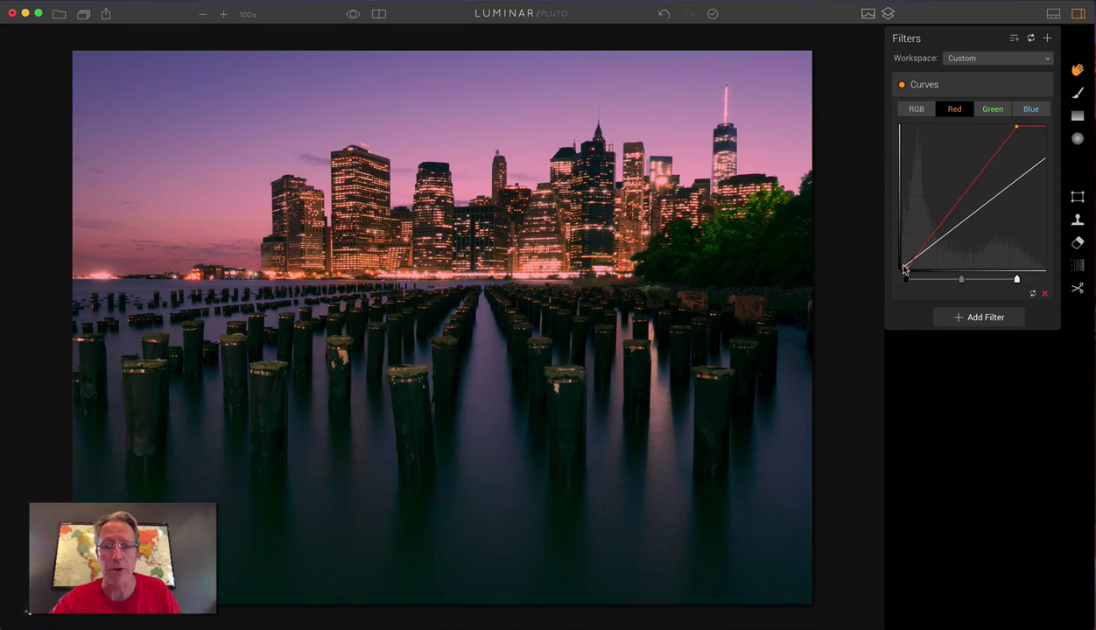
{"action": "left_click_drag", "start_coordinate": [906, 269], "coordinate": [899, 270]}
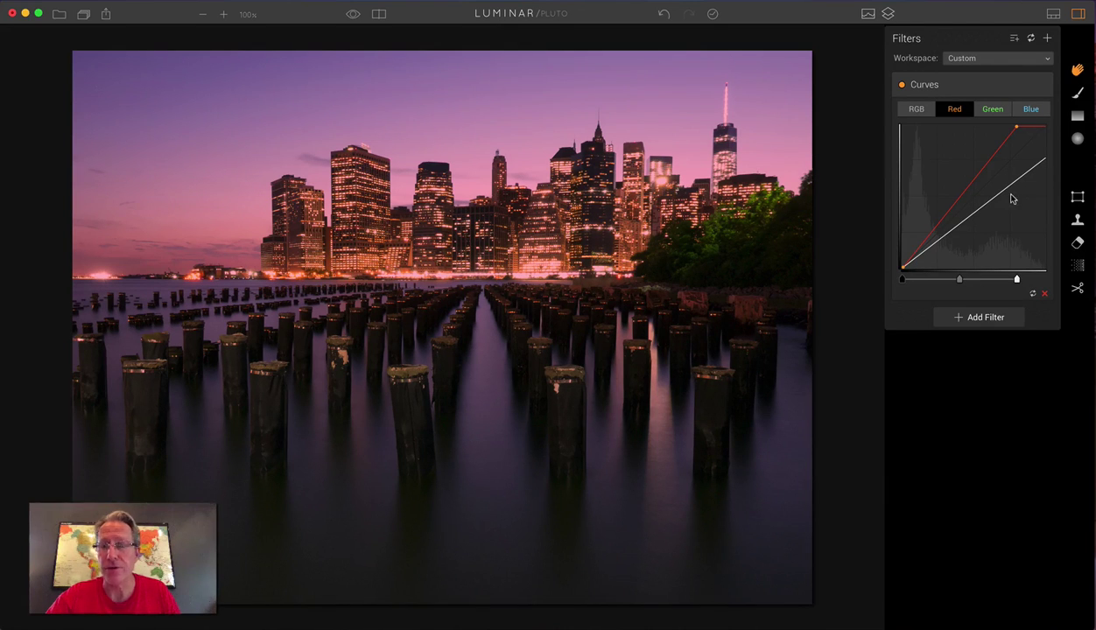
Step: On the Blue channel, shift the shadow point and settle it near the corner for purple water
{"action": "left_click", "coordinate": [1030, 111]}
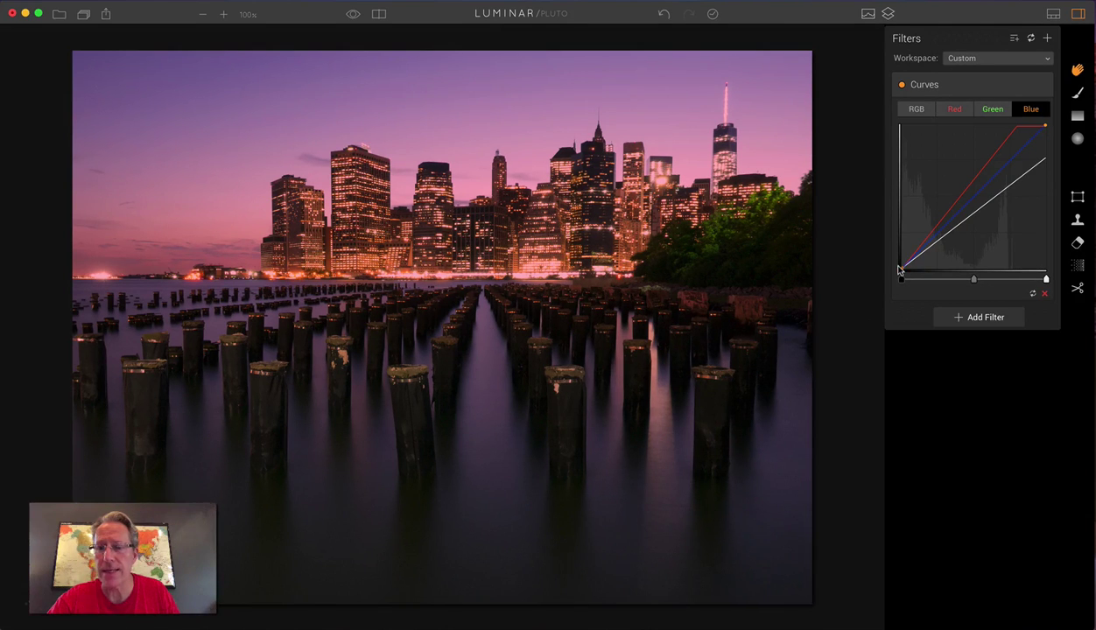
{"action": "mouse_move", "coordinate": [899, 270]}
{"action": "left_mouse_down"}
{"action": "mouse_move", "coordinate": [899, 246]}
{"action": "mouse_move", "coordinate": [903, 274]}
{"action": "mouse_move", "coordinate": [913, 274]}
{"action": "left_mouse_up"}
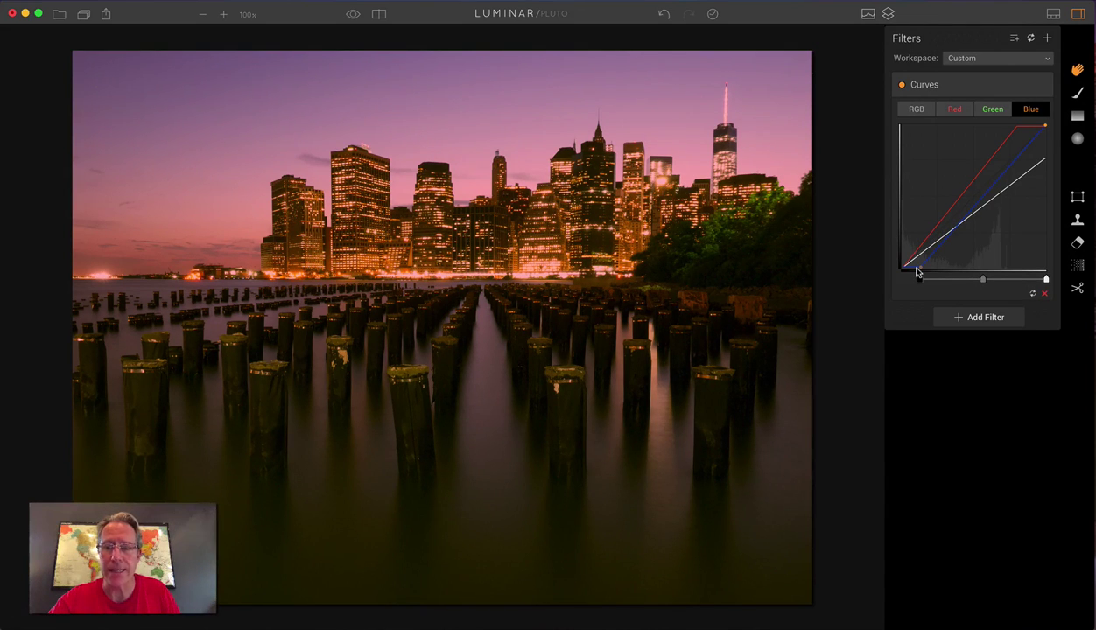
{"action": "mouse_move", "coordinate": [918, 273]}
{"action": "left_mouse_down"}
{"action": "mouse_move", "coordinate": [886, 266]}
{"action": "mouse_move", "coordinate": [896, 267]}
{"action": "left_mouse_up"}
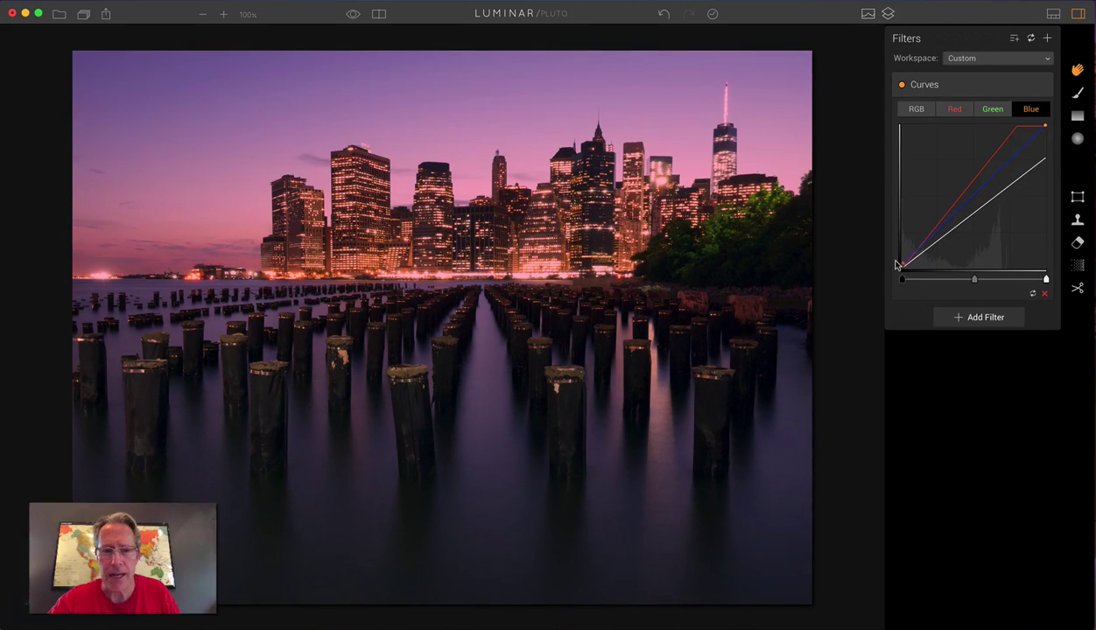
Step: Move the red curve's top endpoint further left, toggling Curves off and on to compare
{"action": "left_click", "coordinate": [954, 110]}
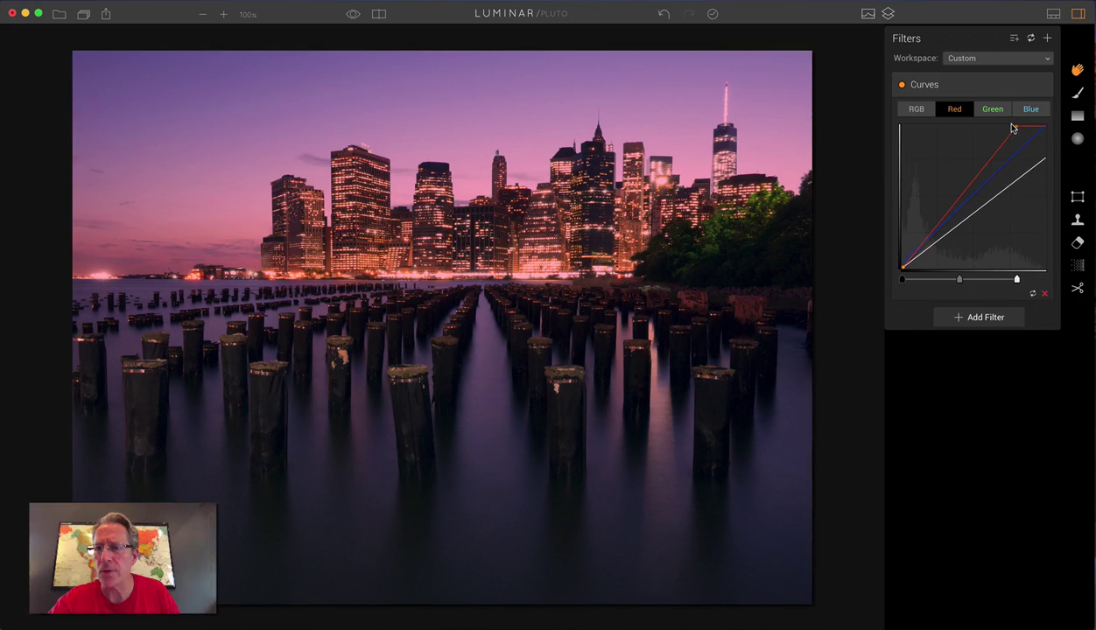
{"action": "left_click_drag", "start_coordinate": [1016, 128], "coordinate": [1005, 128]}
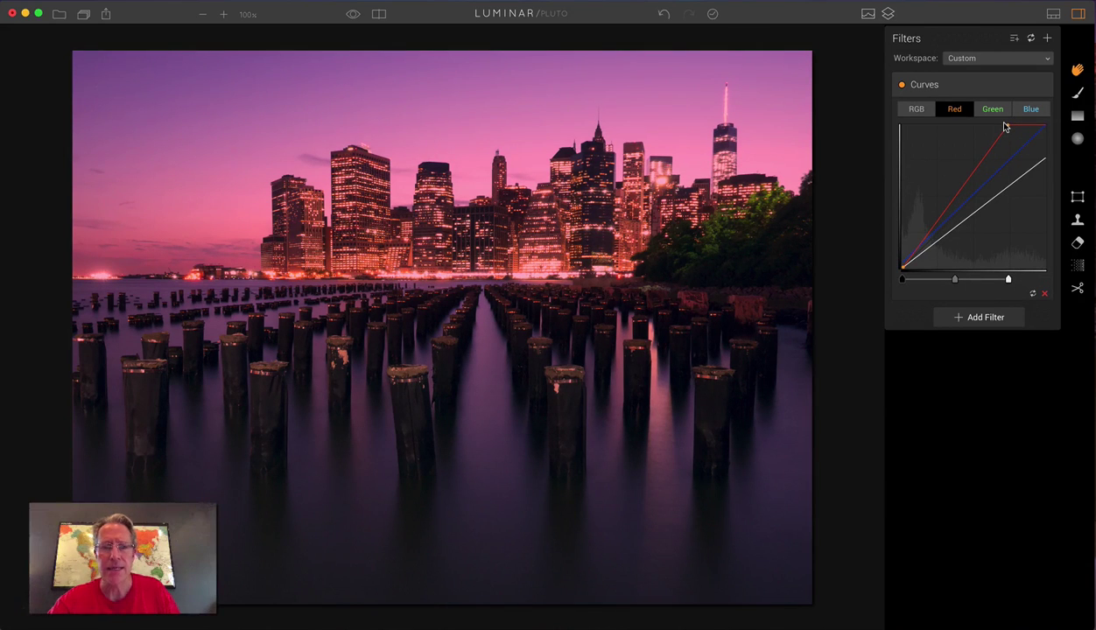
{"action": "left_click", "coordinate": [900, 85]}
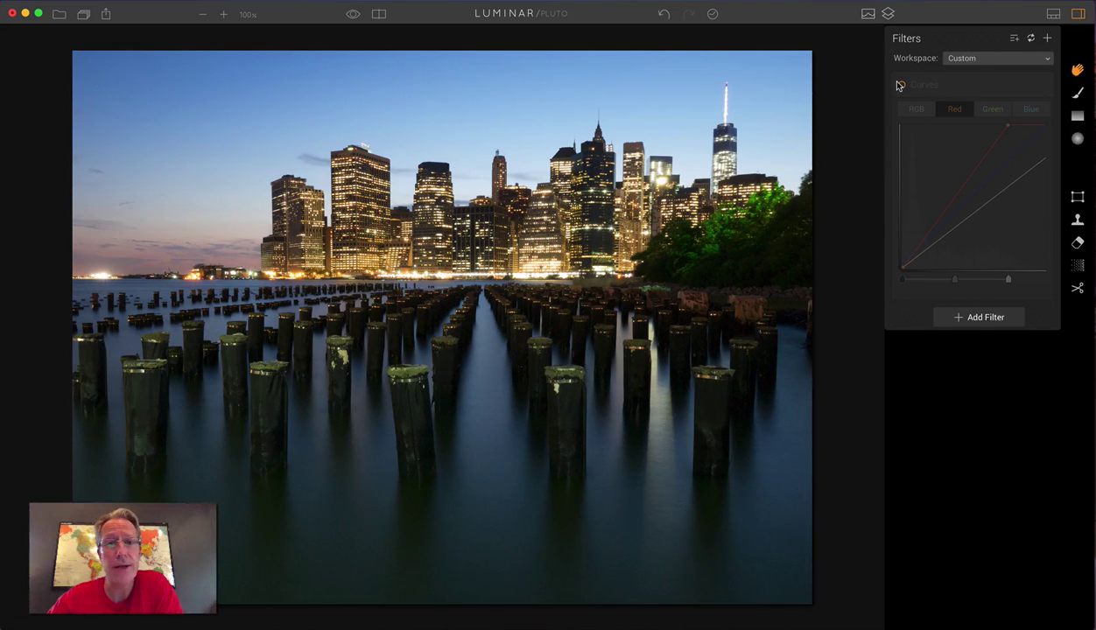
{"action": "left_click", "coordinate": [900, 85]}
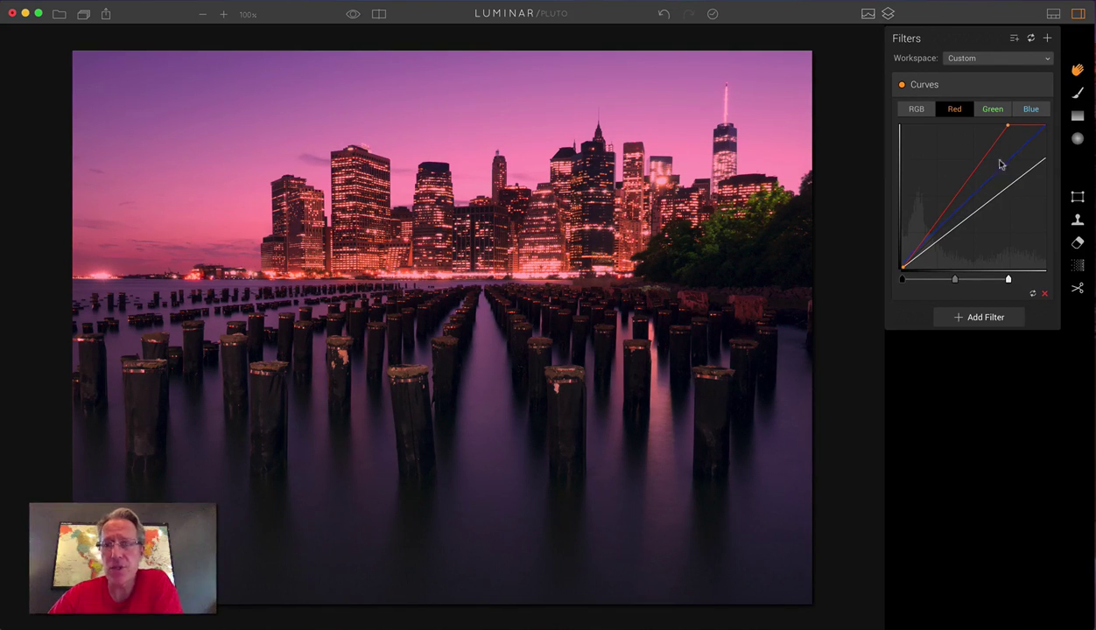
Step: Review the RGB, Red and Blue curves, then switch Curves off for a before view
{"action": "left_click", "coordinate": [911, 108]}
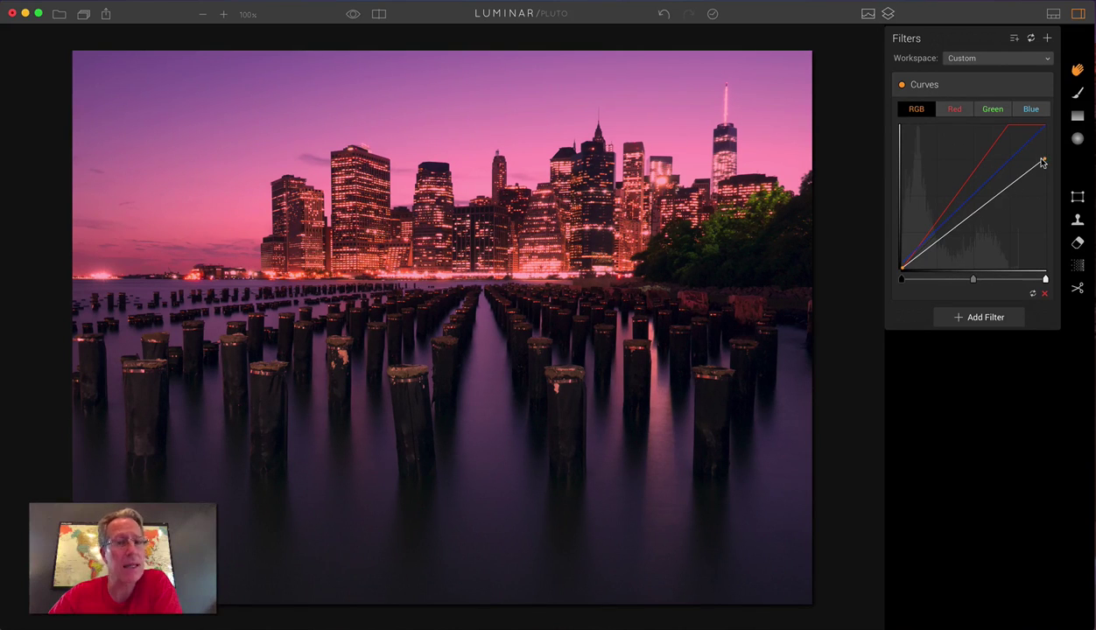
{"action": "left_click", "coordinate": [953, 110]}
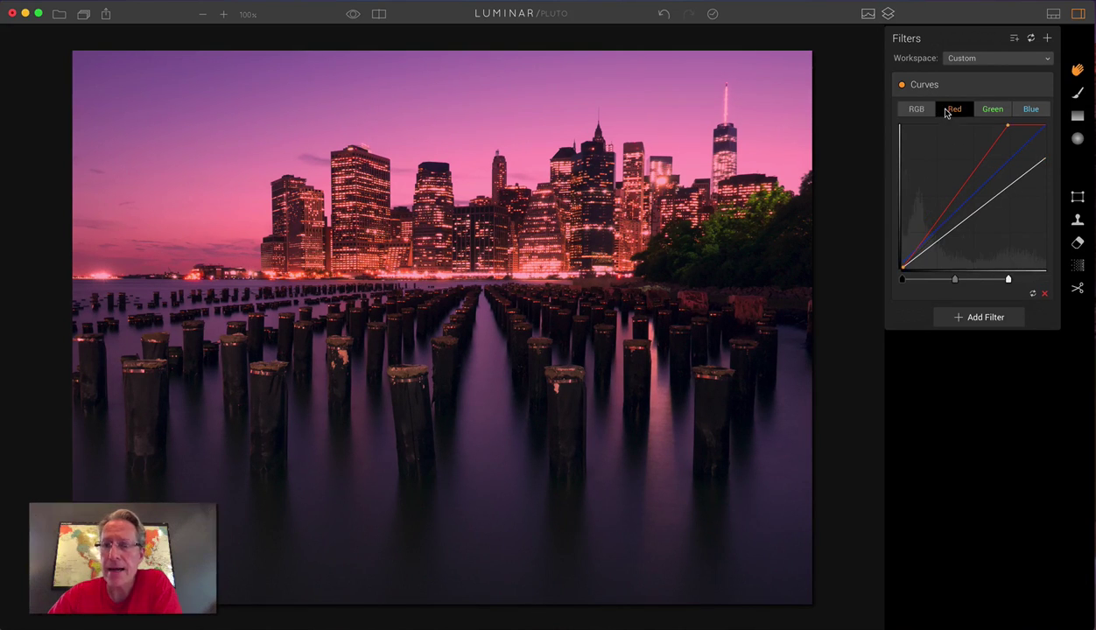
{"action": "left_click", "coordinate": [1030, 109]}
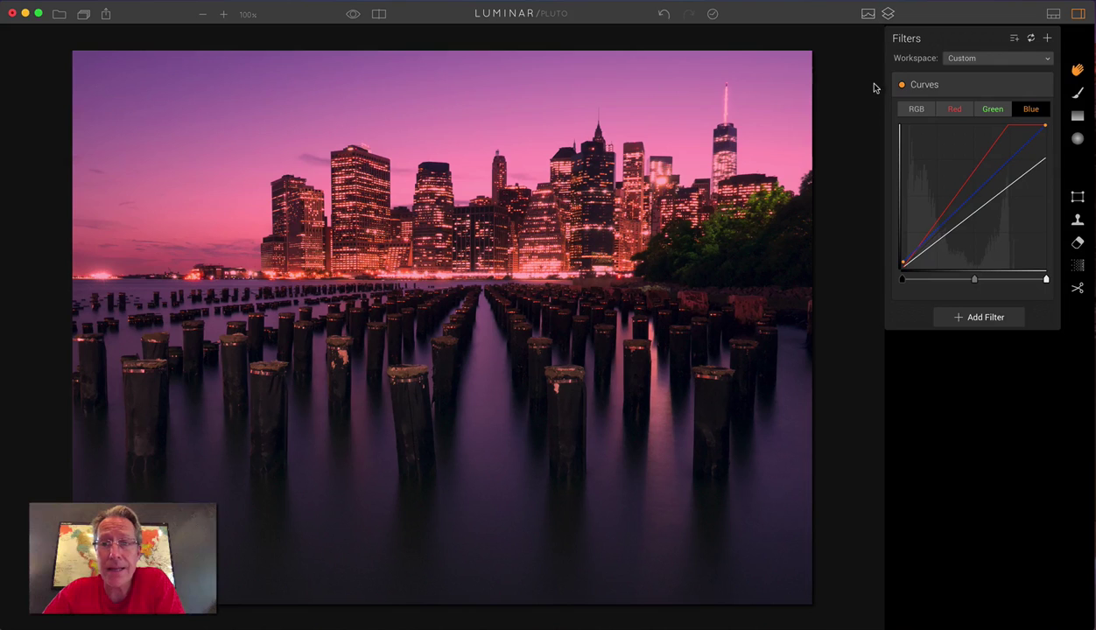
{"action": "left_click", "coordinate": [900, 86]}
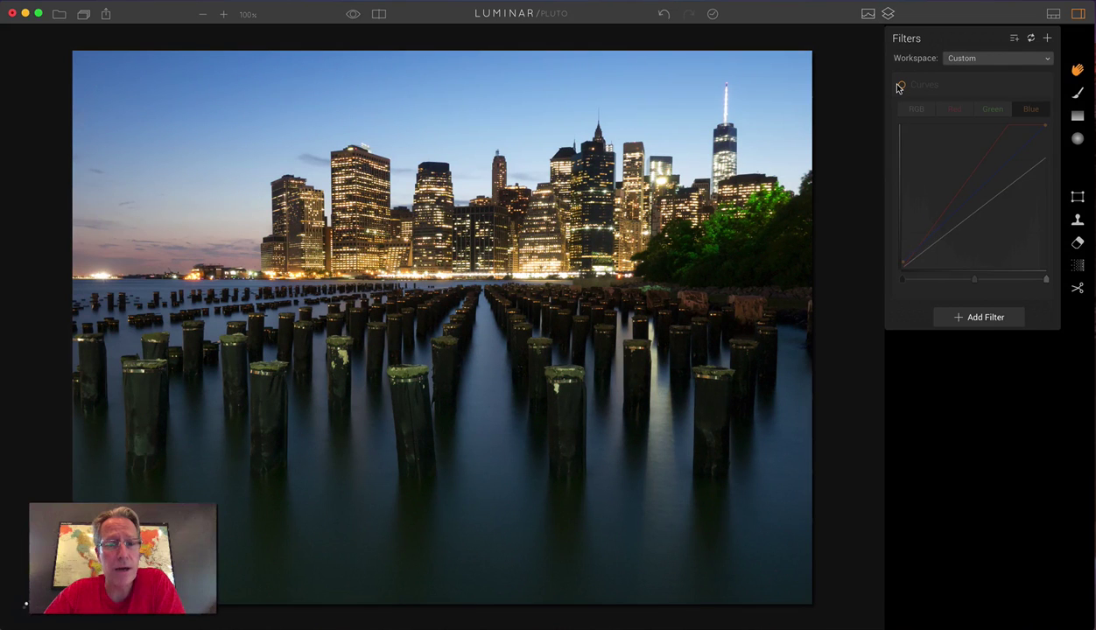
{"action": "left_click", "coordinate": [900, 85]}
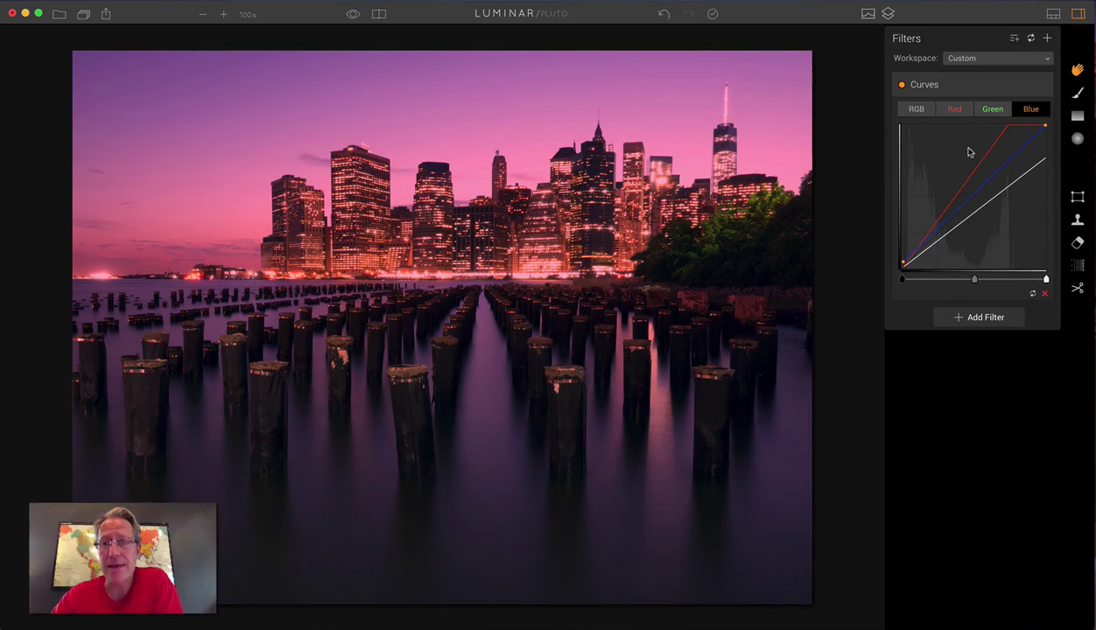
{"action": "left_click", "coordinate": [902, 85]}
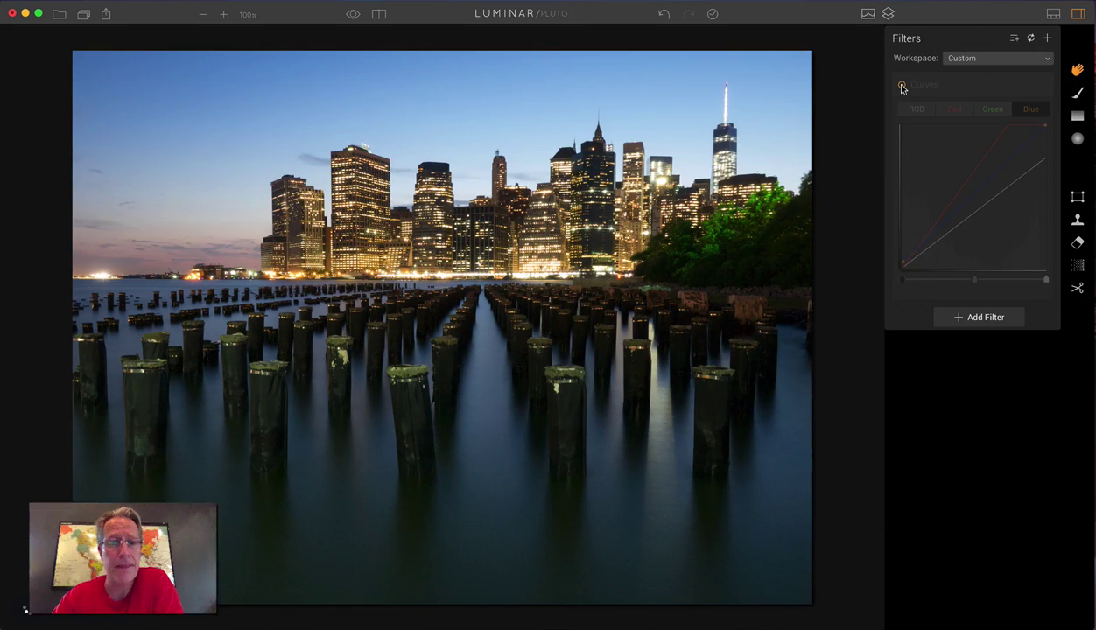
{"action": "left_click", "coordinate": [902, 85]}
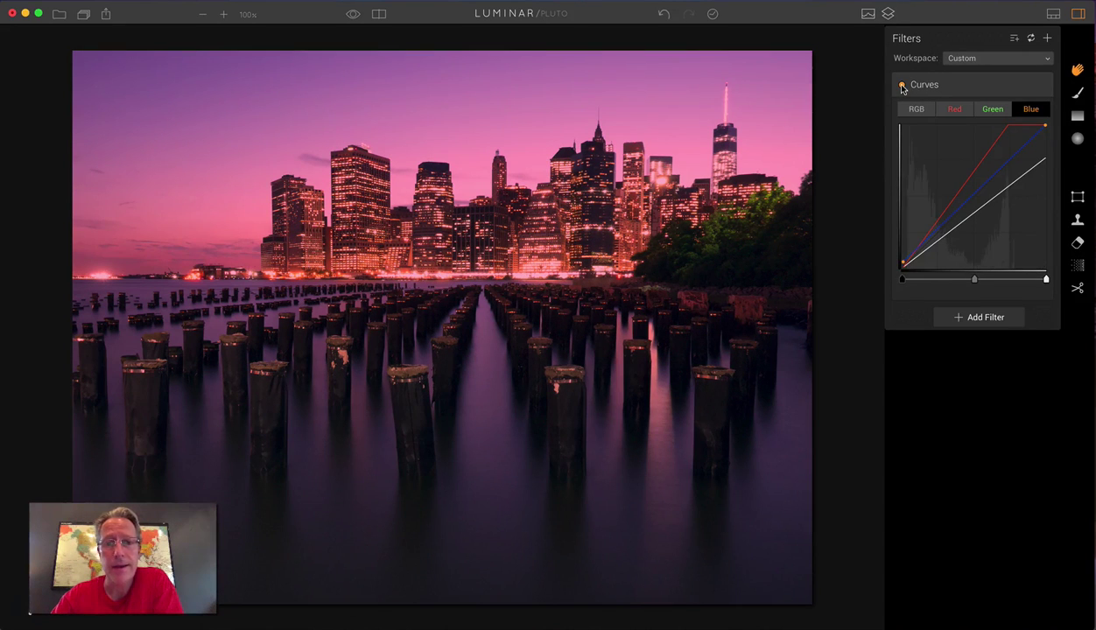